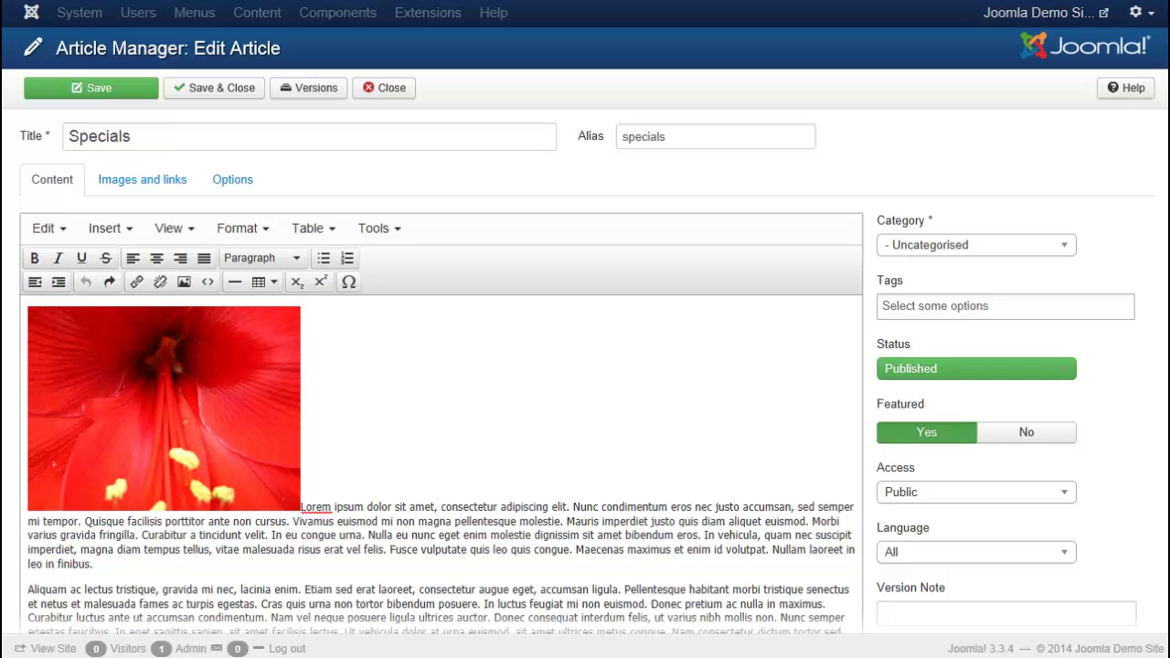
pyautogui.doubleClick(316, 590)
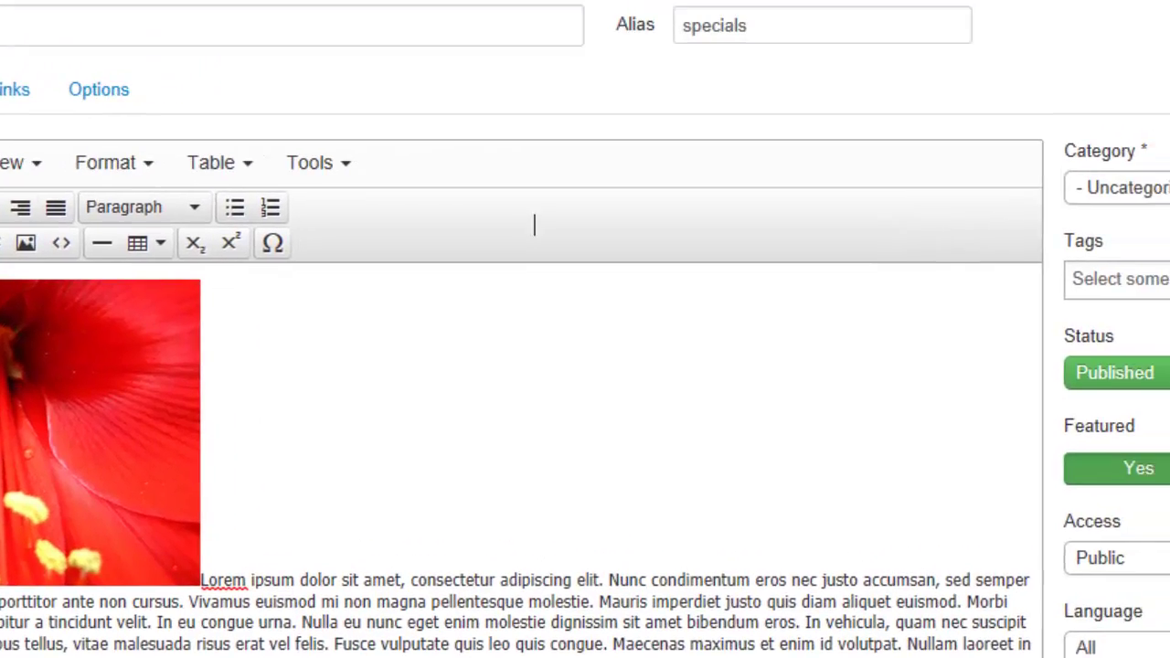
pyautogui.click(208, 99)
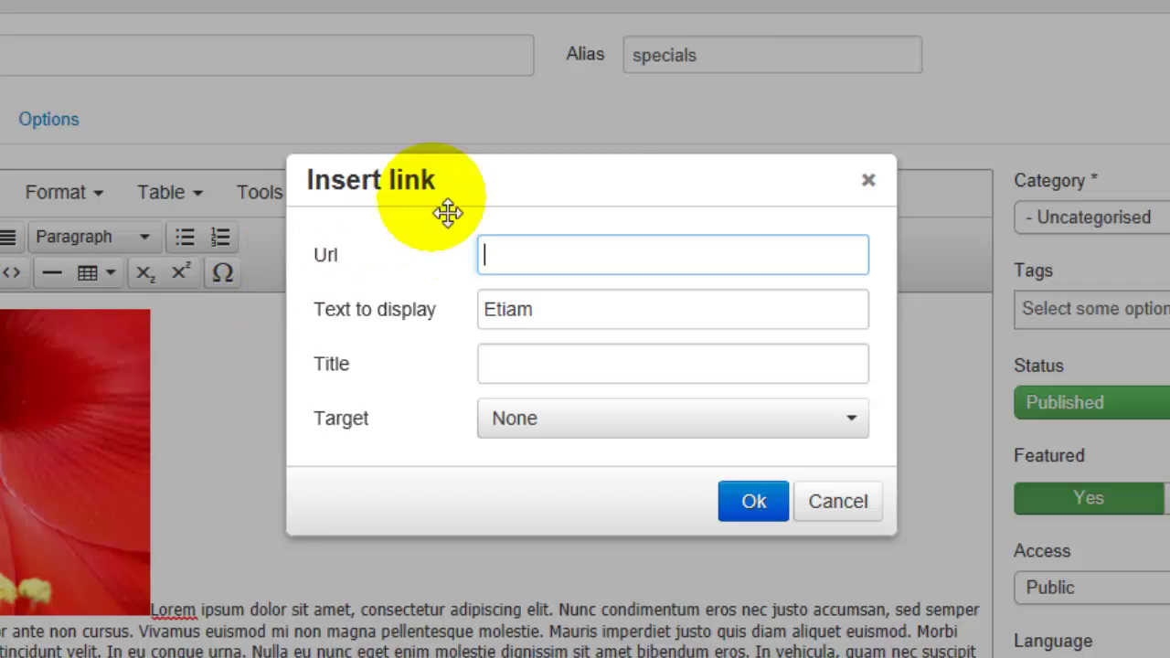
pyautogui.write('htt')
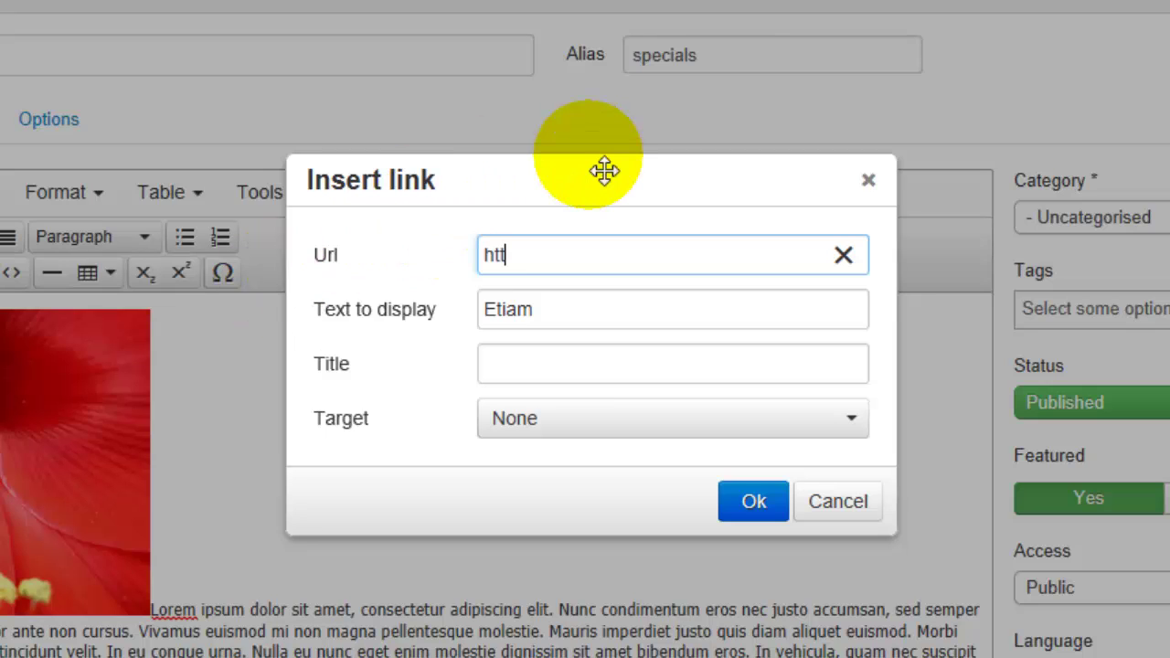
pyautogui.write('p://www')
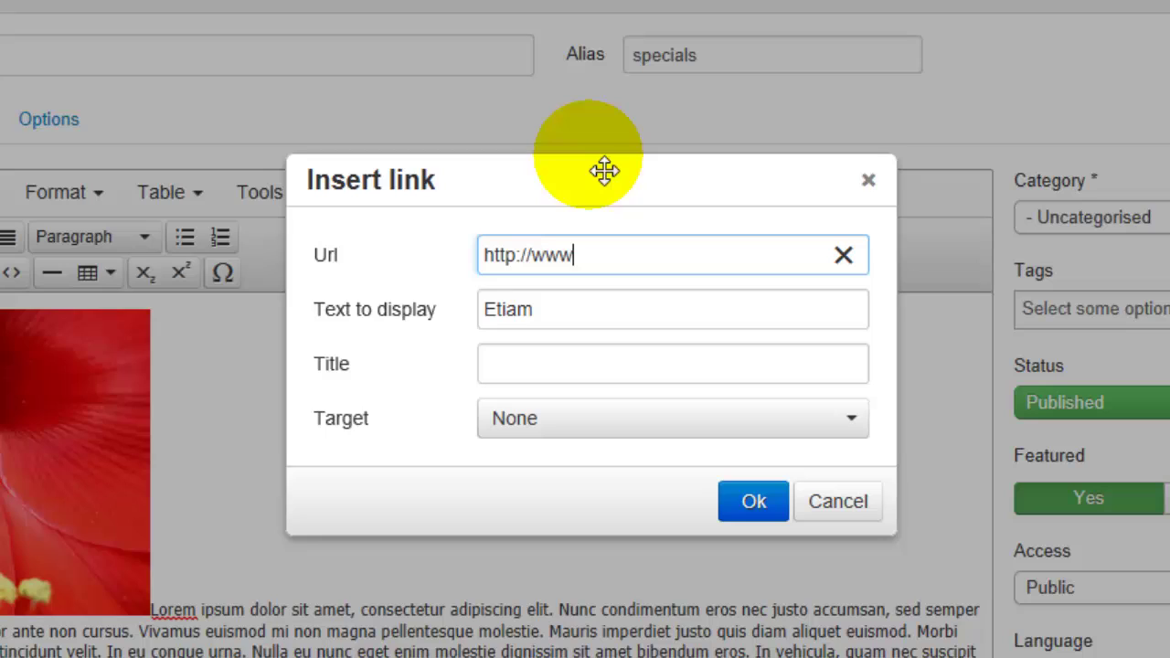
pyautogui.write('.google.com')
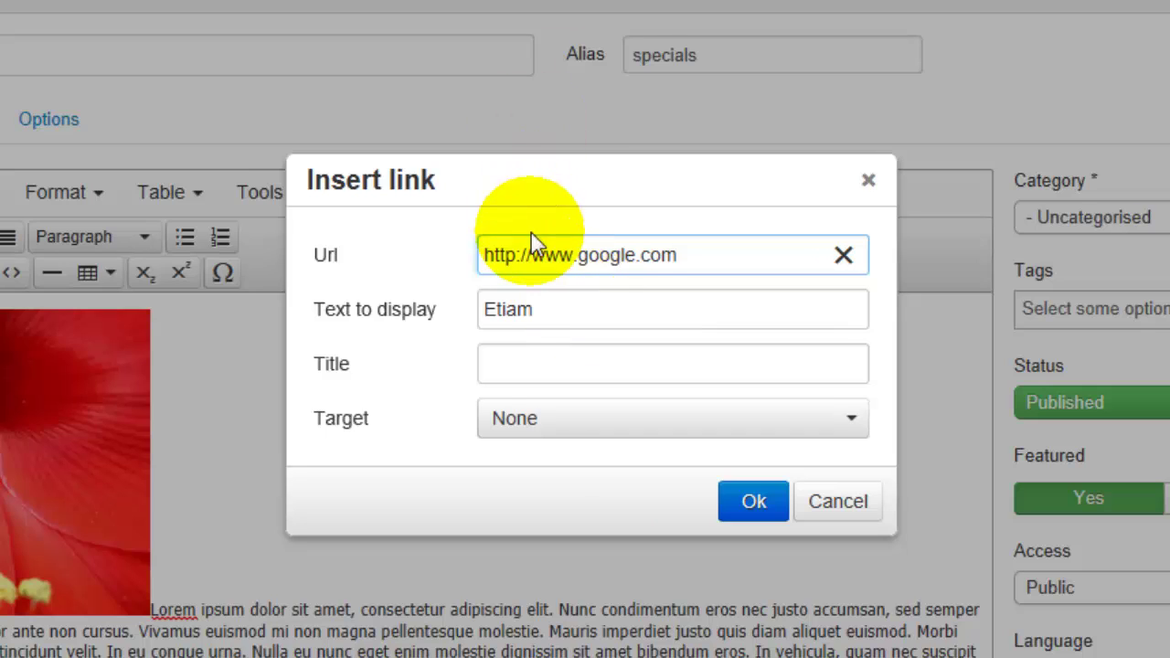
pyautogui.click(548, 327)
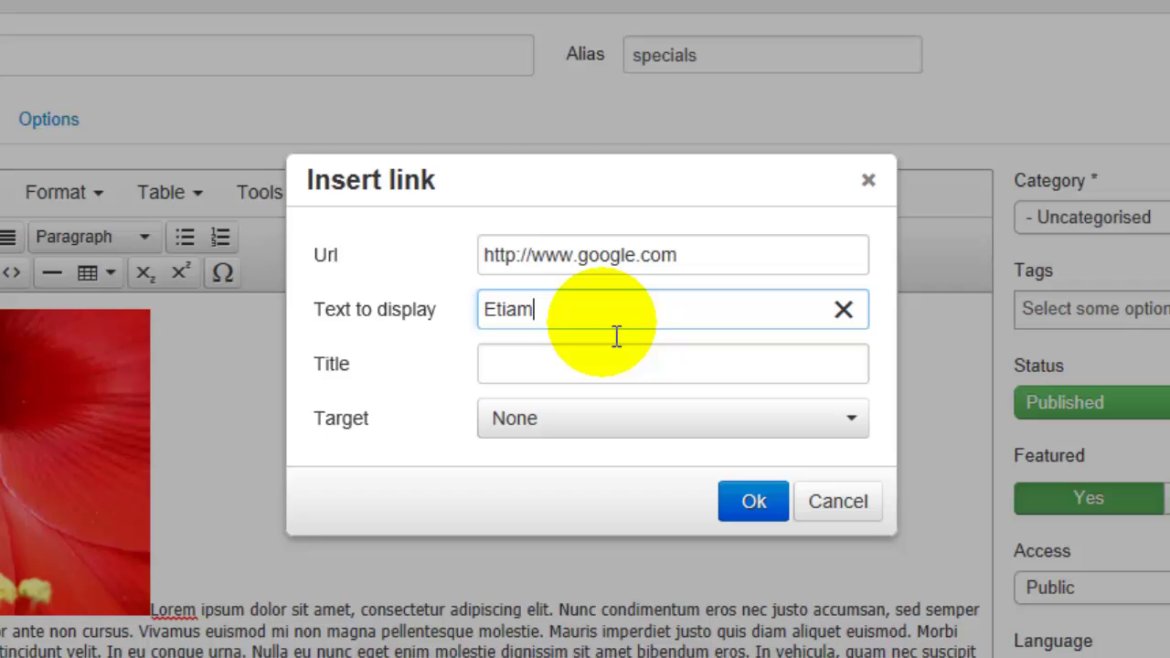
# - Set the link's target to New window and insert the link
pyautogui.click(602, 430)
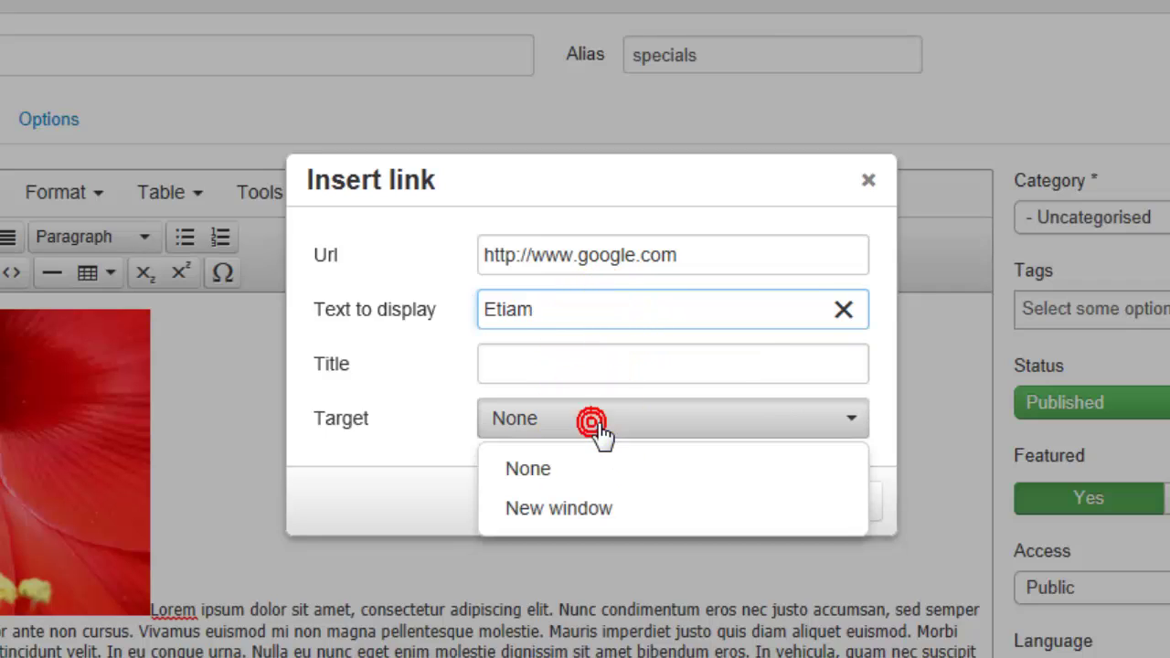
pyautogui.click(597, 518)
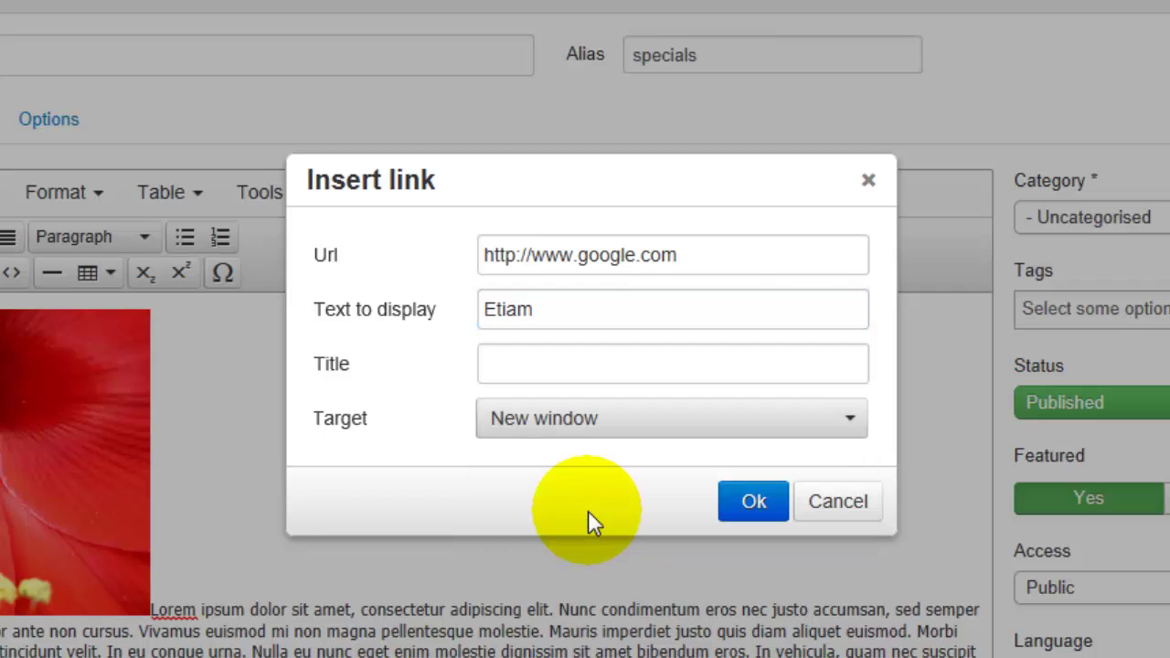
pyautogui.click(590, 429)
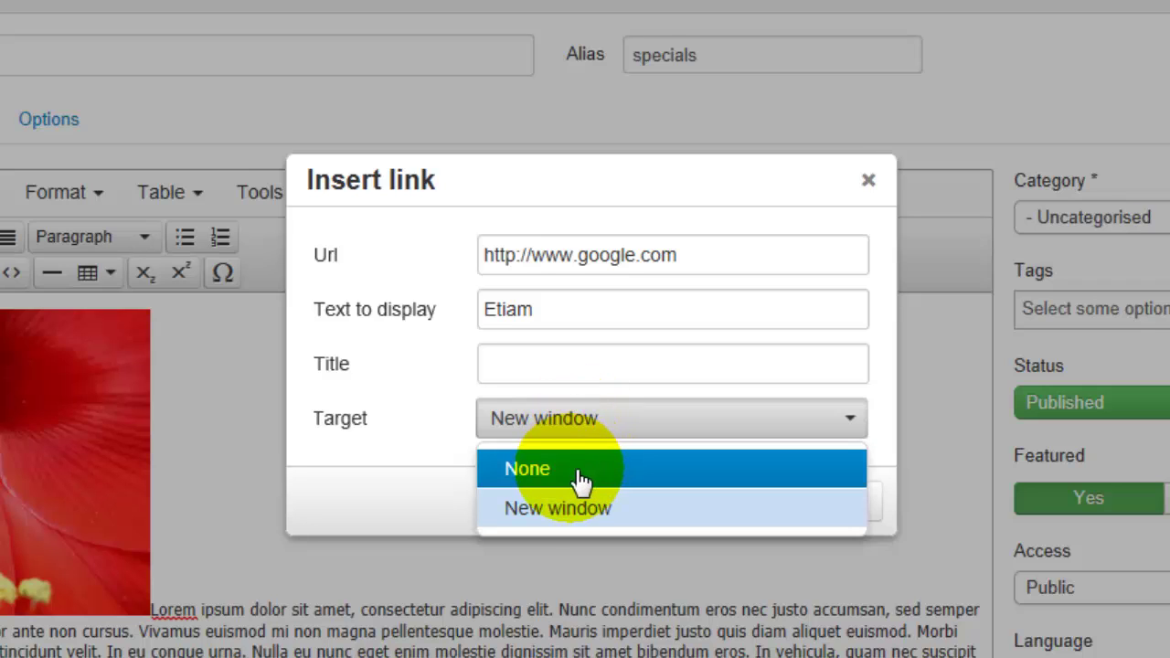
pyautogui.click(580, 479)
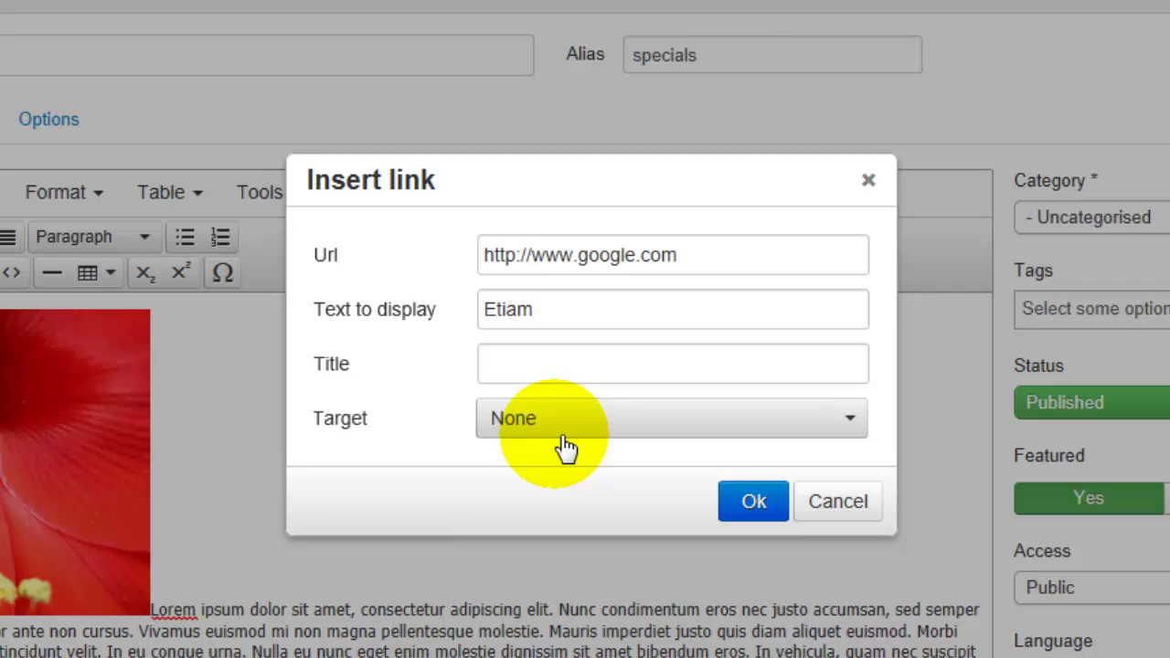
pyautogui.click(753, 418)
pyautogui.click(745, 509)
pyautogui.click(747, 504)
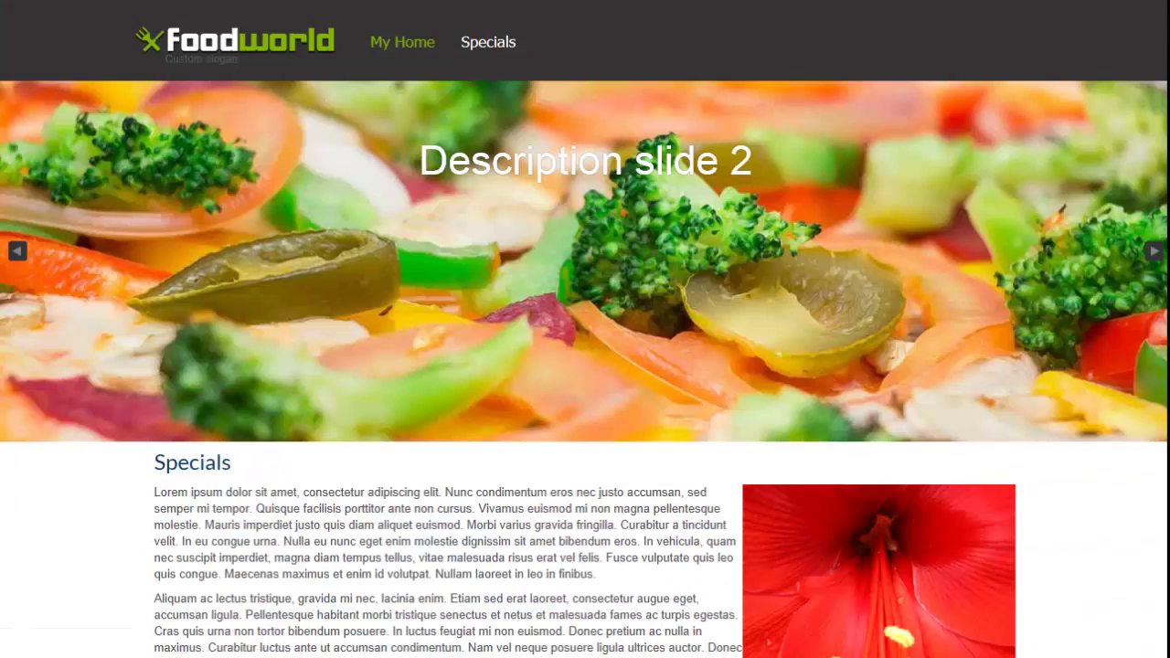
# - Open the Specials page on the live site and test the "Etiam" link
pyautogui.click(508, 54)
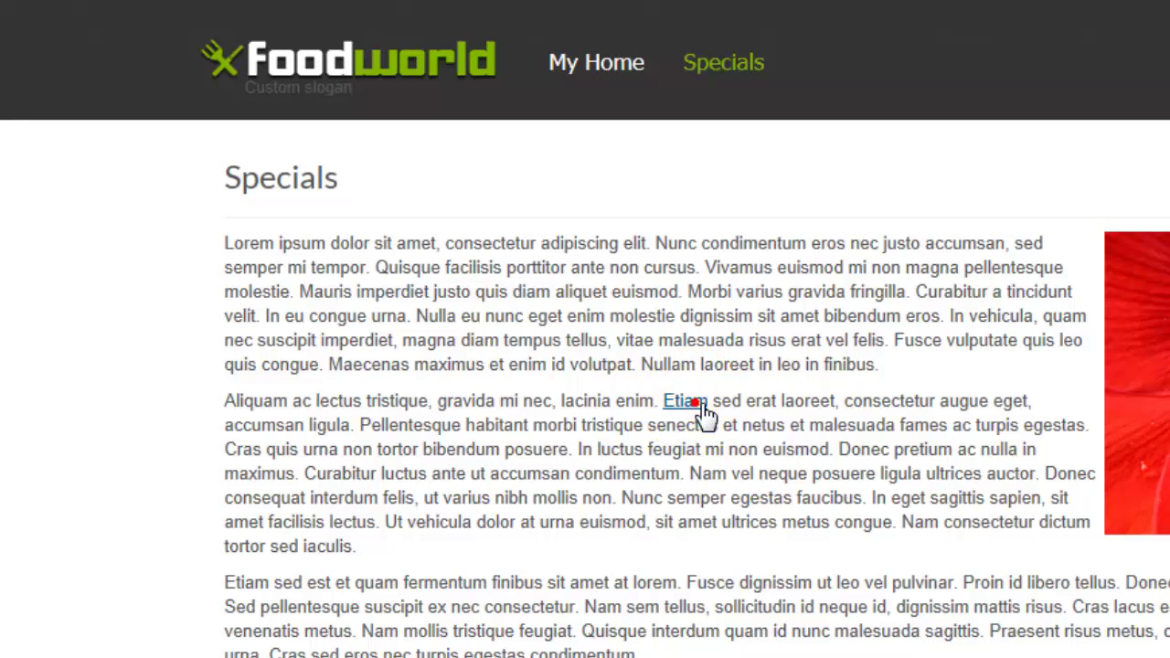
pyautogui.click(700, 410)
pyautogui.click(945, 318)
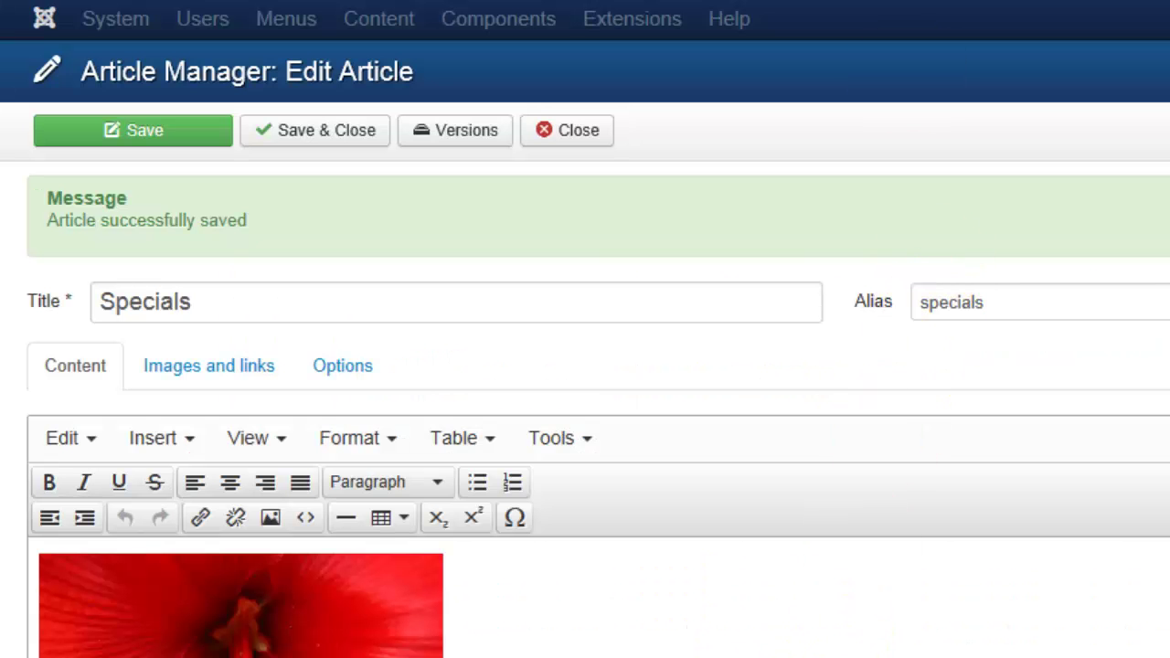
pyautogui.scroll(-3, 585, 365)
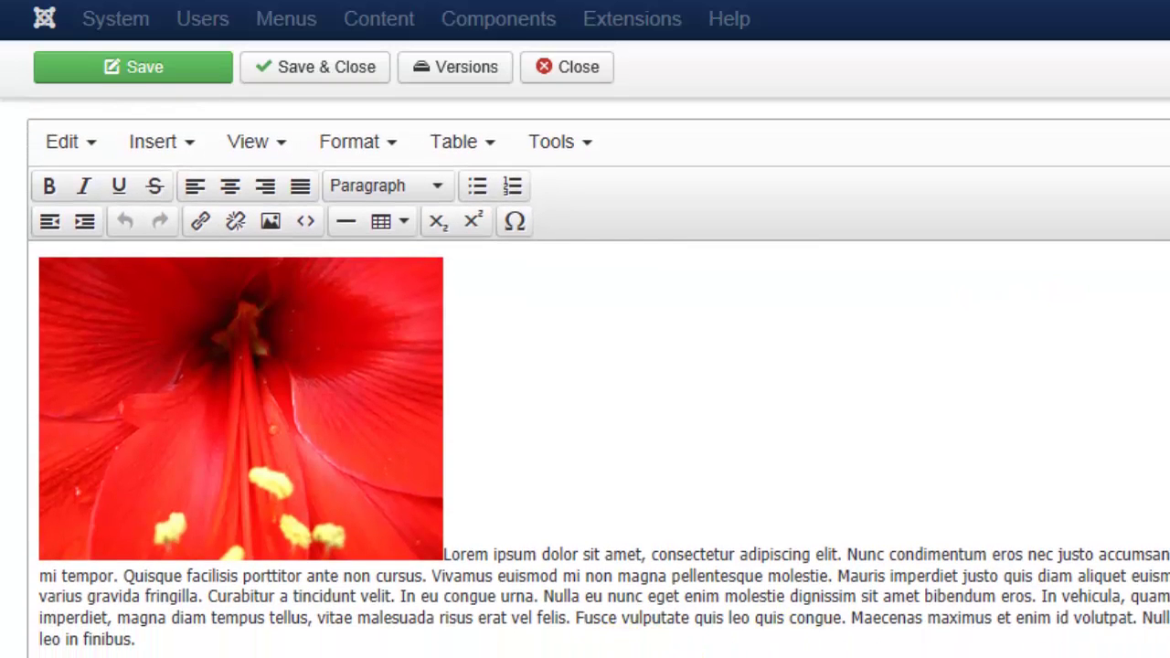
pyautogui.click(200, 223)
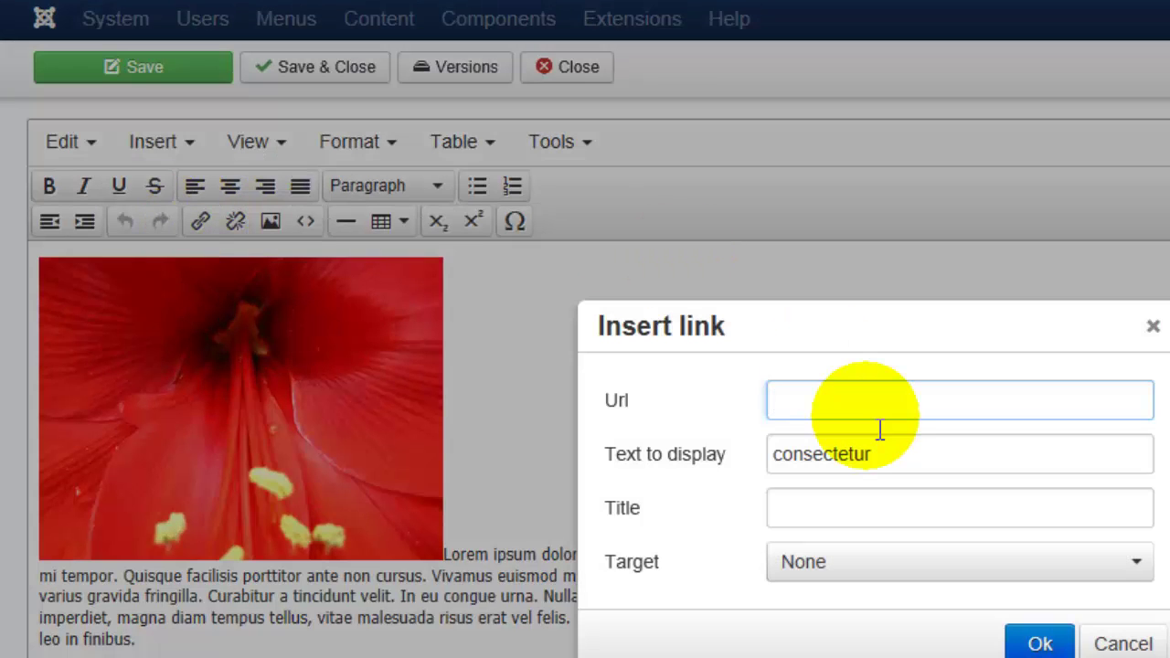
pyautogui.click(1155, 330)
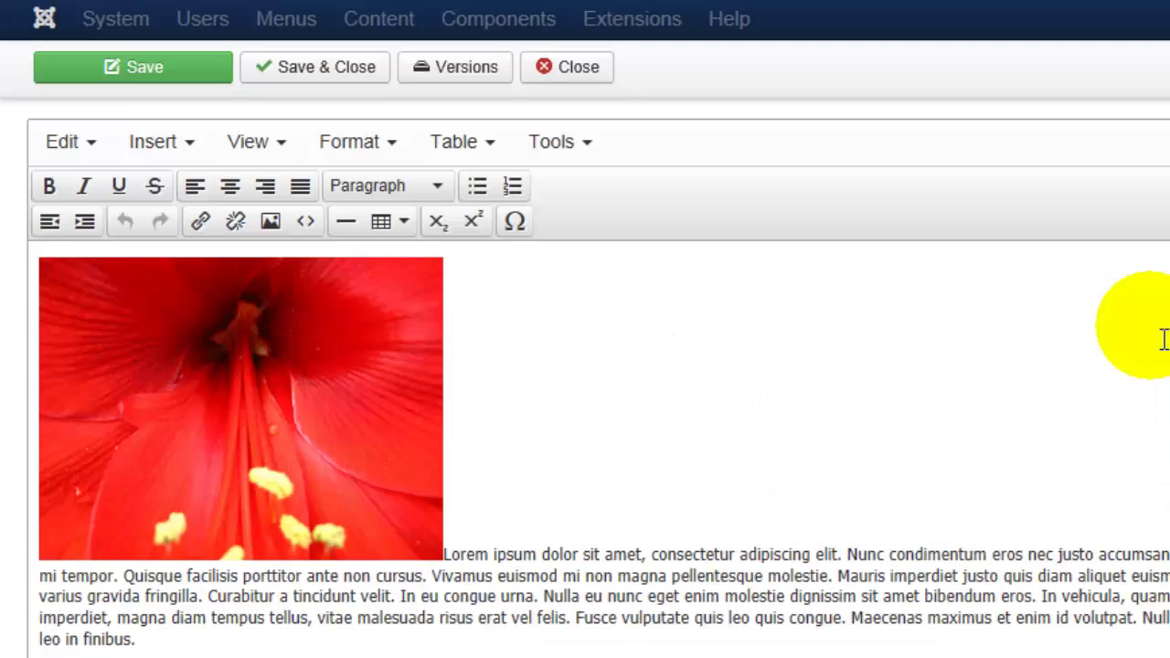
# - Replace the selected word "consectetur" in the second paragraph with a link to the Monthly Features article
pyautogui.scroll(-2, 585, 411)
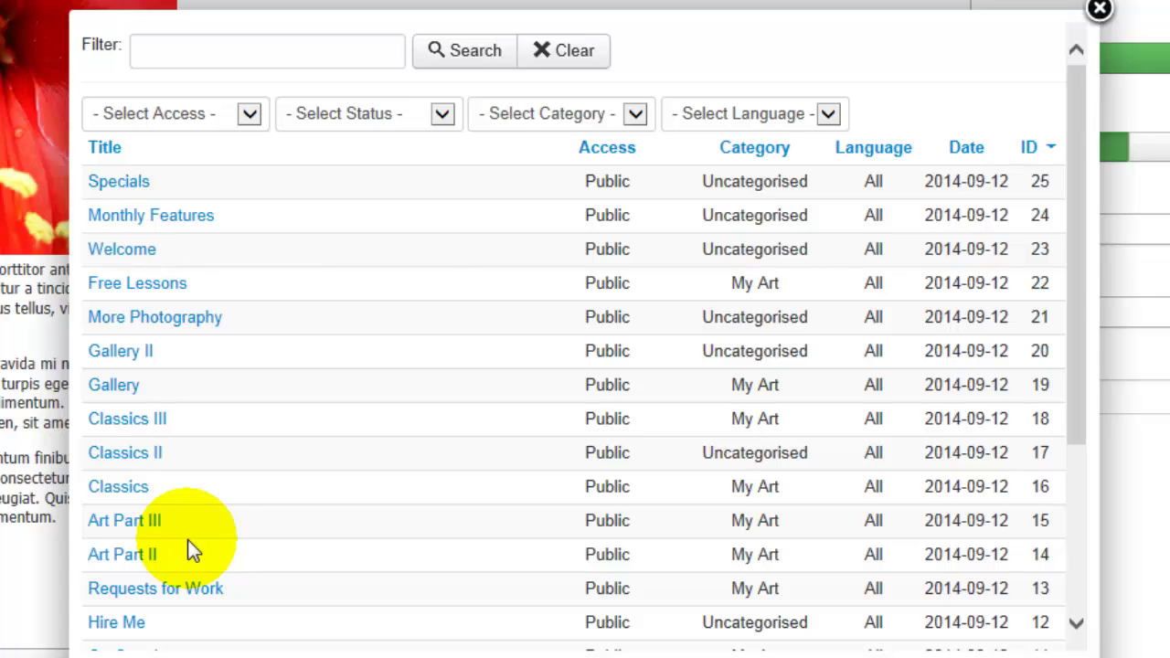
pyautogui.click(157, 218)
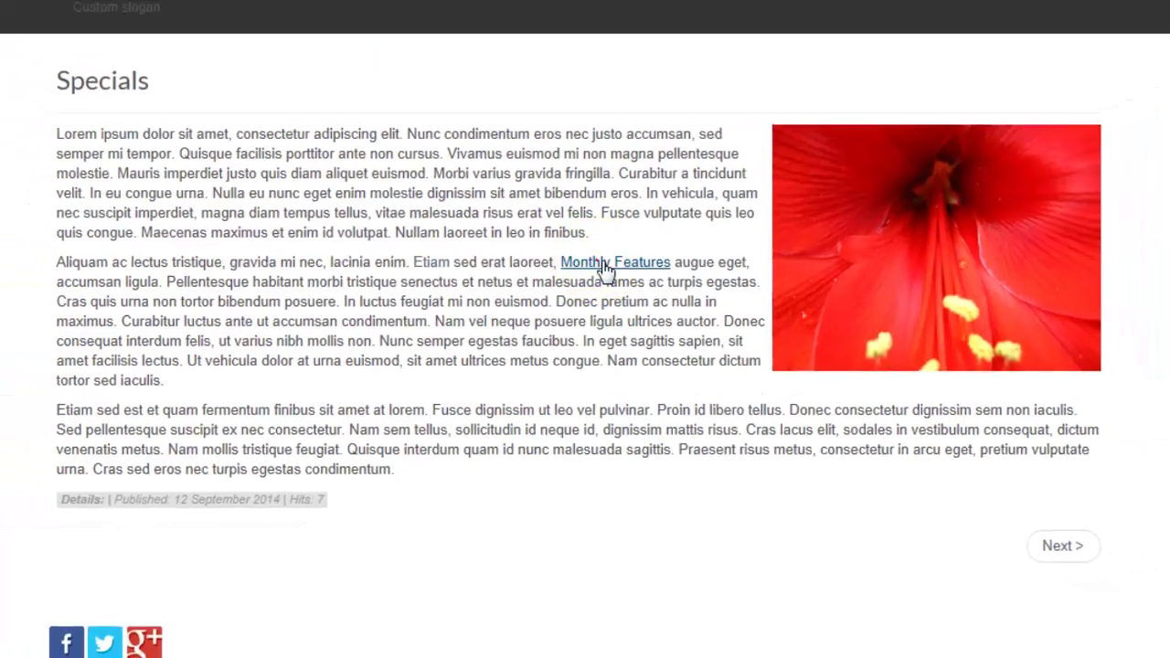
# - Follow the "Monthly Features" link on the live Specials page and look over the linked article
pyautogui.click(605, 258)
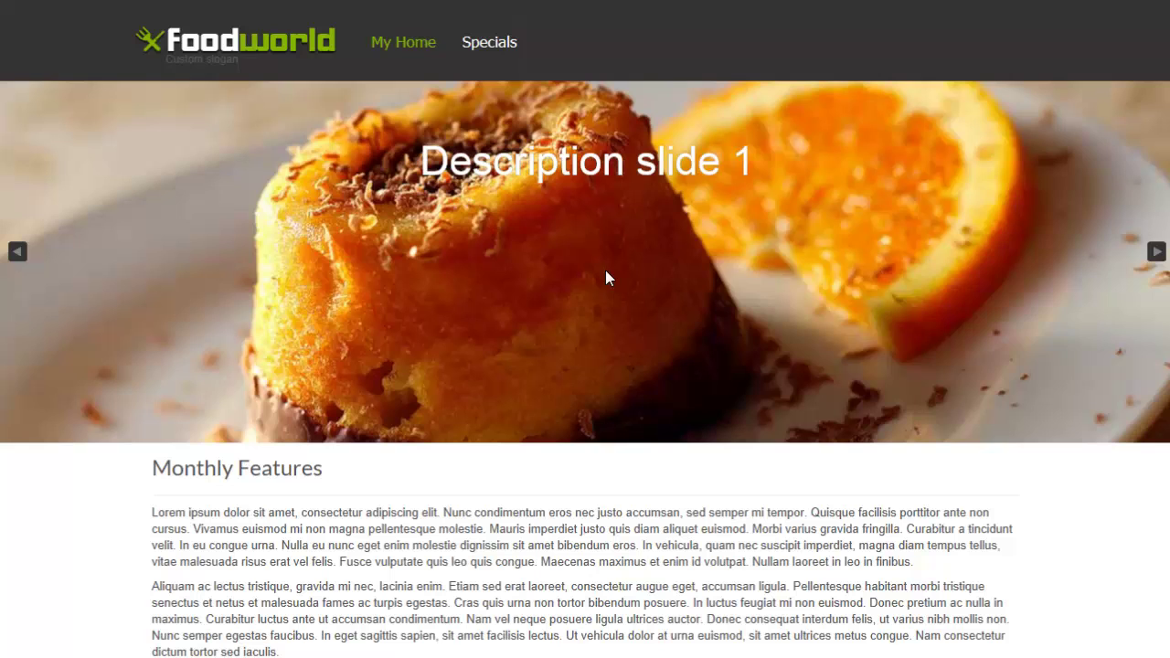
pyautogui.scroll(-3, 585, 329)
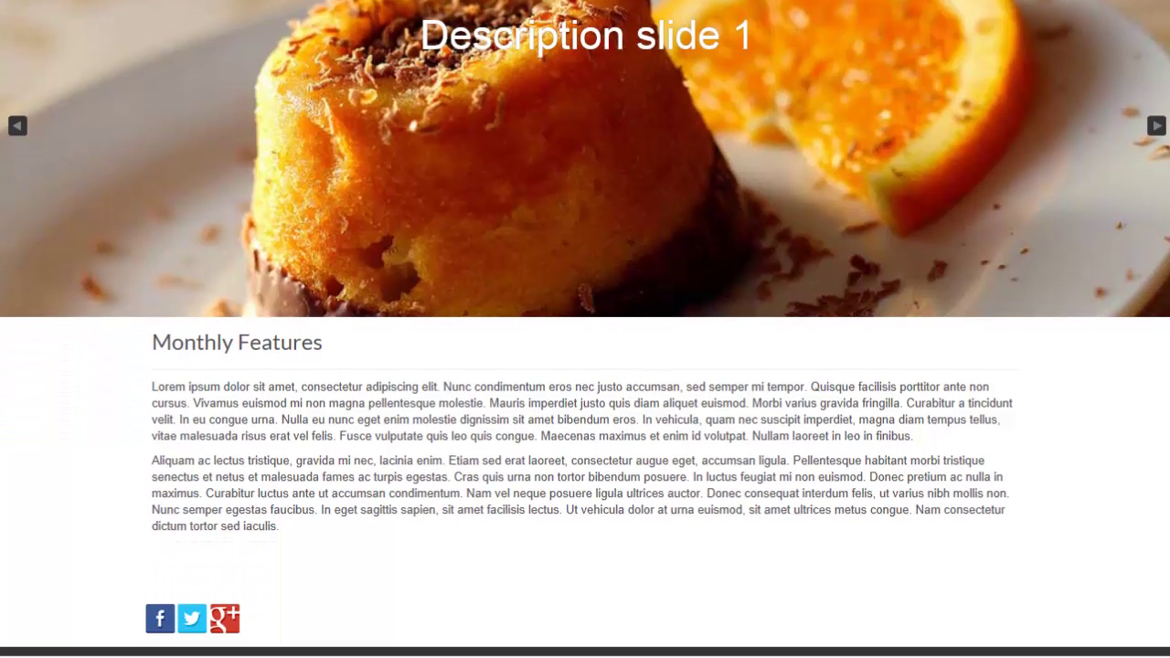
pyautogui.scroll(3, 585, 329)
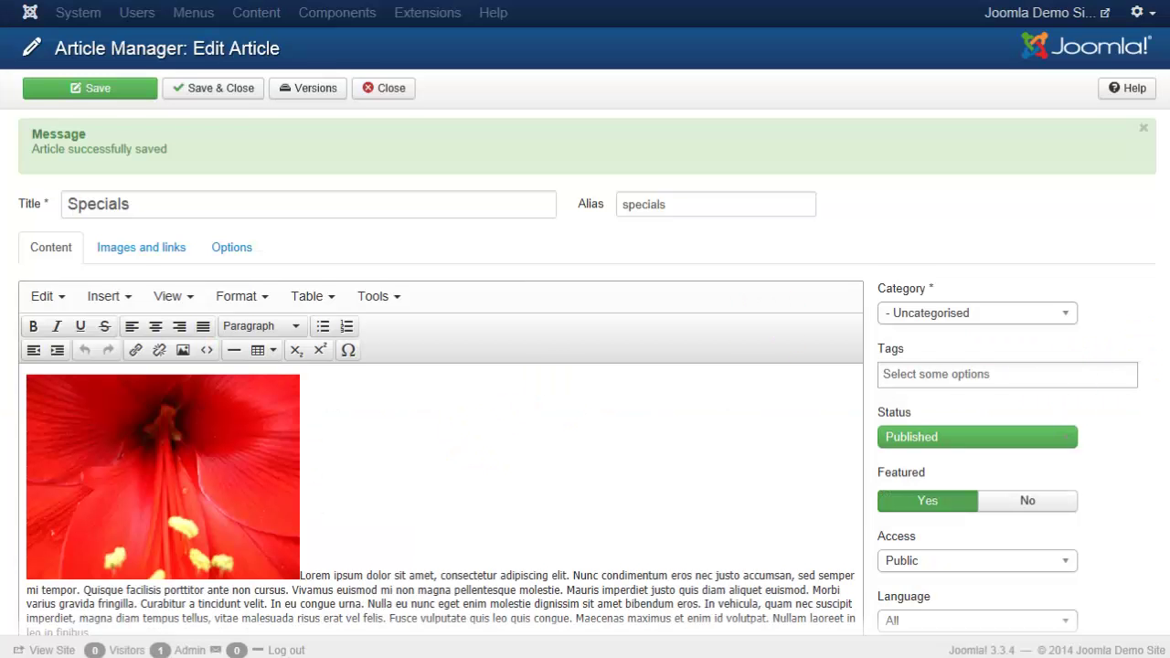
# - Select the "Monthly Features" link text, examine the article picker's filter and list, and close it without choosing an article
pyautogui.scroll(-5, 491, 465)
pyautogui.moveTo(418, 386); pyautogui.dragTo(503, 387)
pyautogui.scroll(-1, 503, 387)
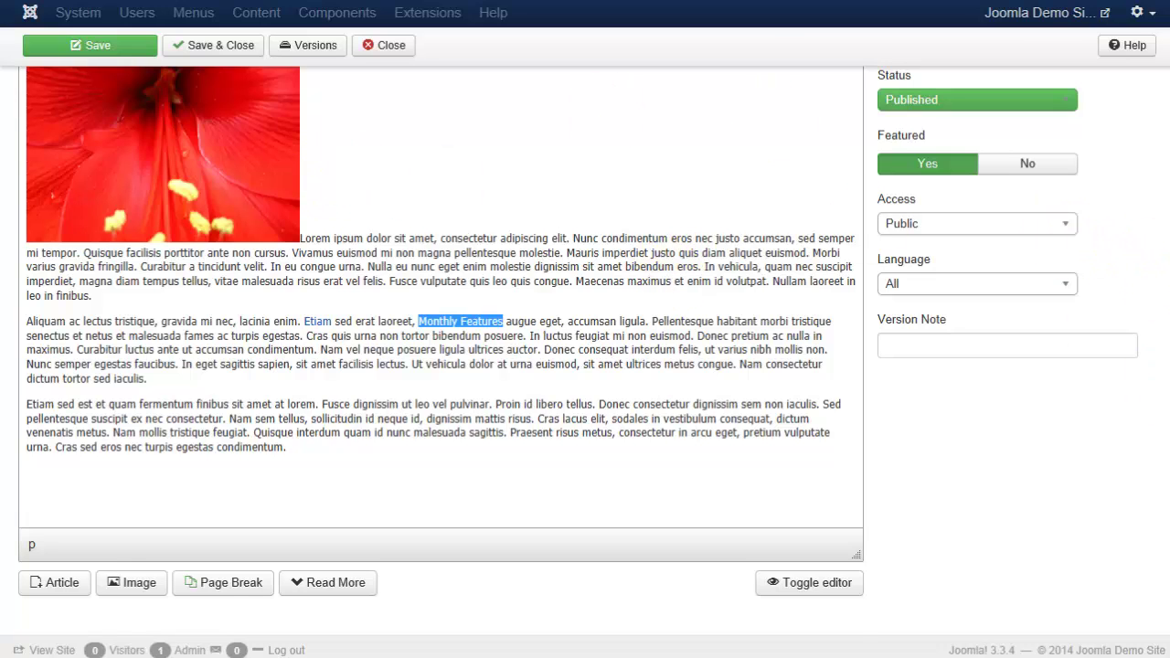
pyautogui.scroll(2, 585, 347)
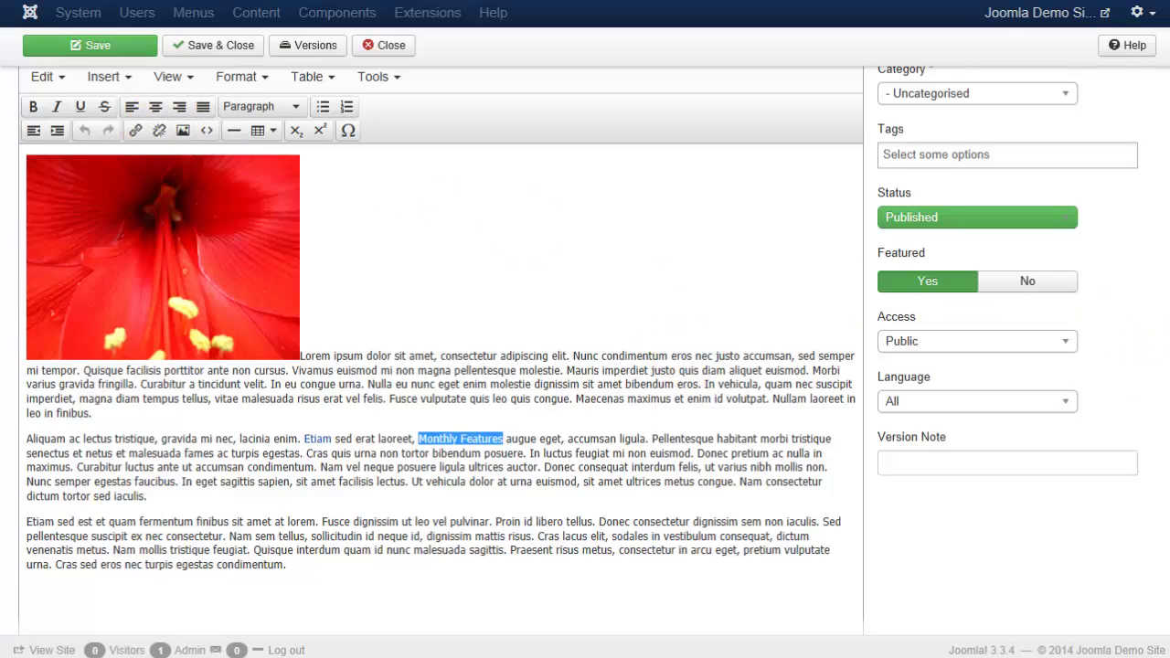
pyautogui.scroll(-1, 1161, 366)
pyautogui.scroll(-1, 561, 345)
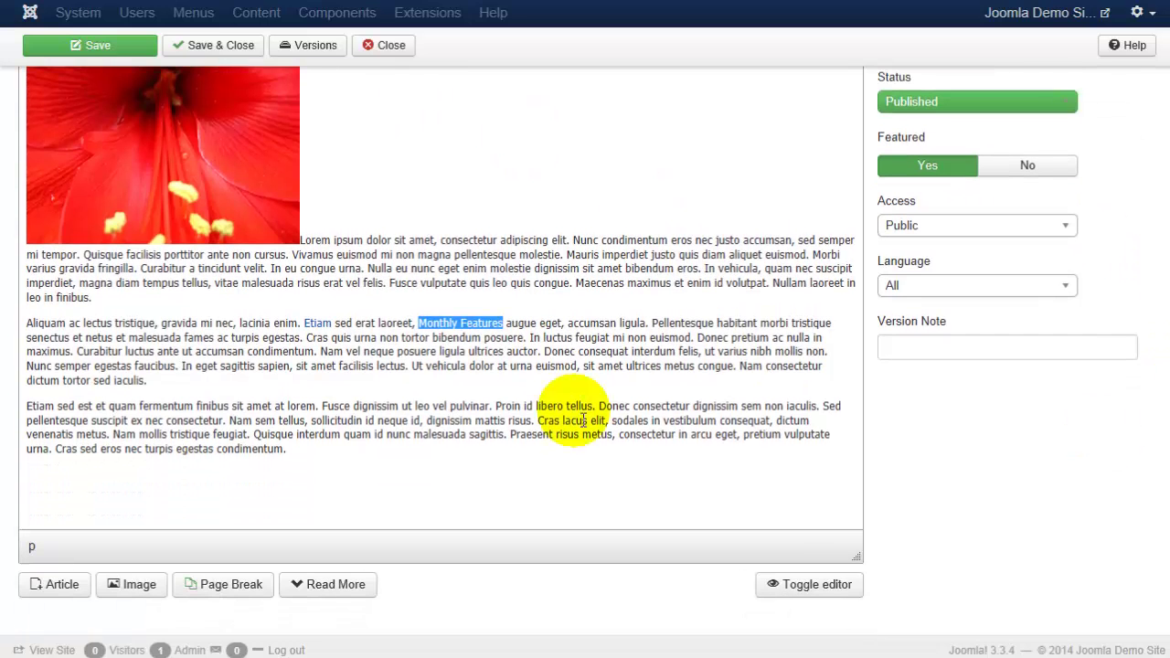
pyautogui.click(82, 587)
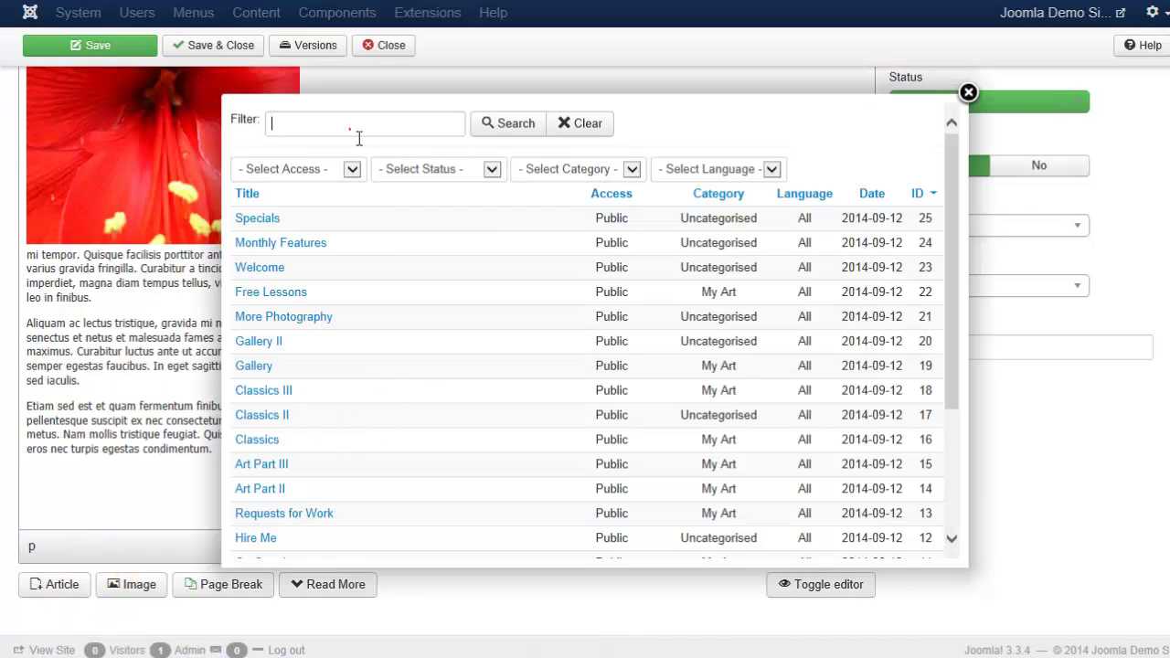
pyautogui.click(360, 137)
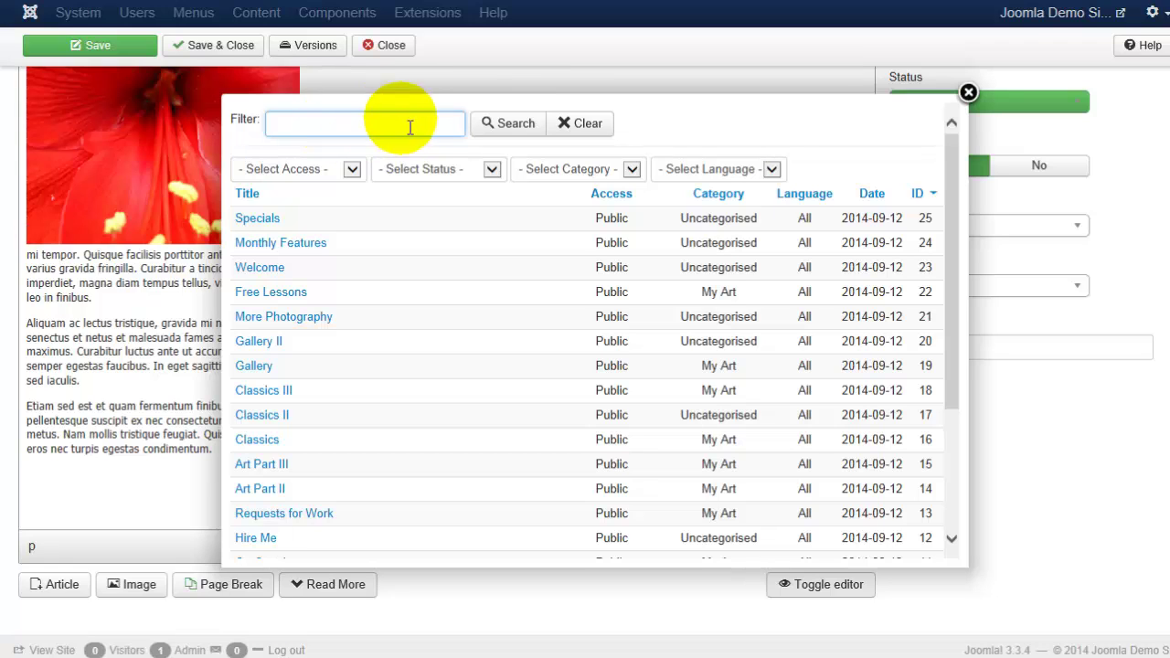
pyautogui.moveTo(949, 224); pyautogui.dragTo(964, 114)
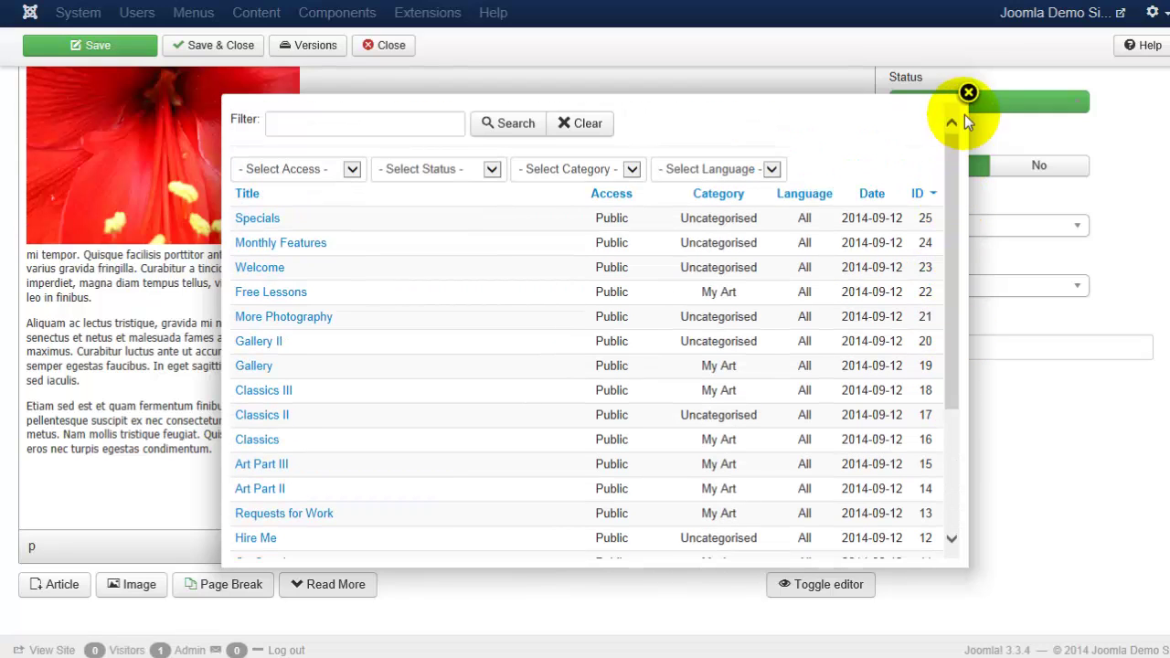
pyautogui.click(968, 93)
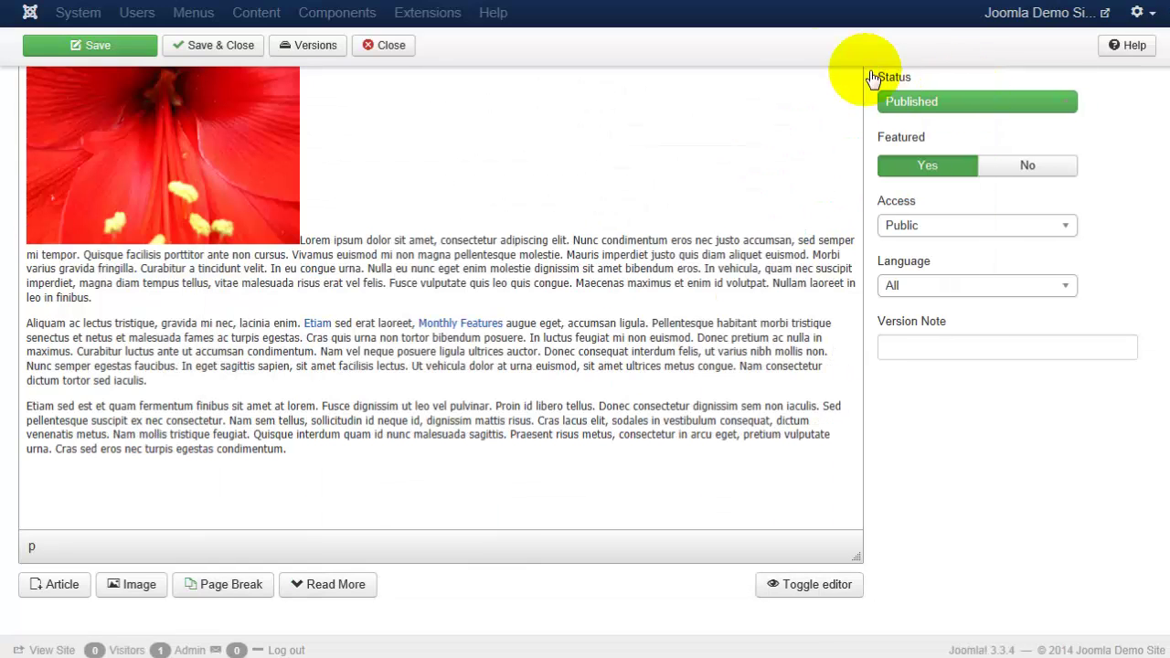